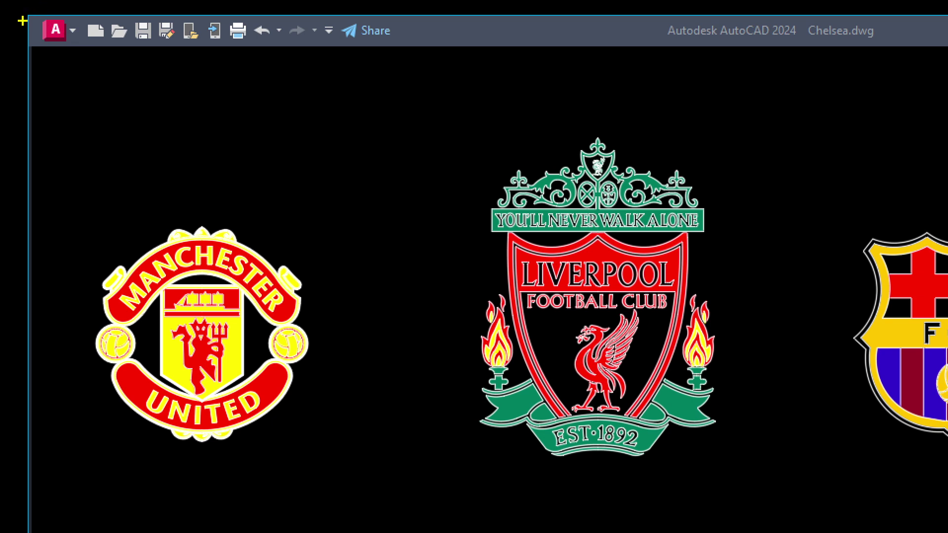
- Show the Application menu's Import submenu listing PDF, DGN and other formats
click(55, 30)
mouse_move(198, 155)
mouse_down()
mouse_move(62, 70)
mouse_move(59, 92)
mouse_move(87, 76)
mouse_up()
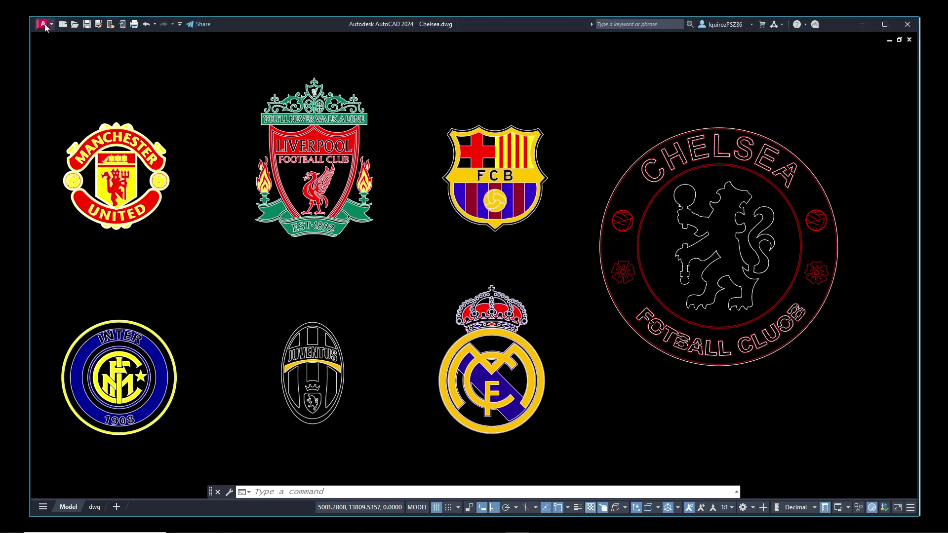
click(43, 25)
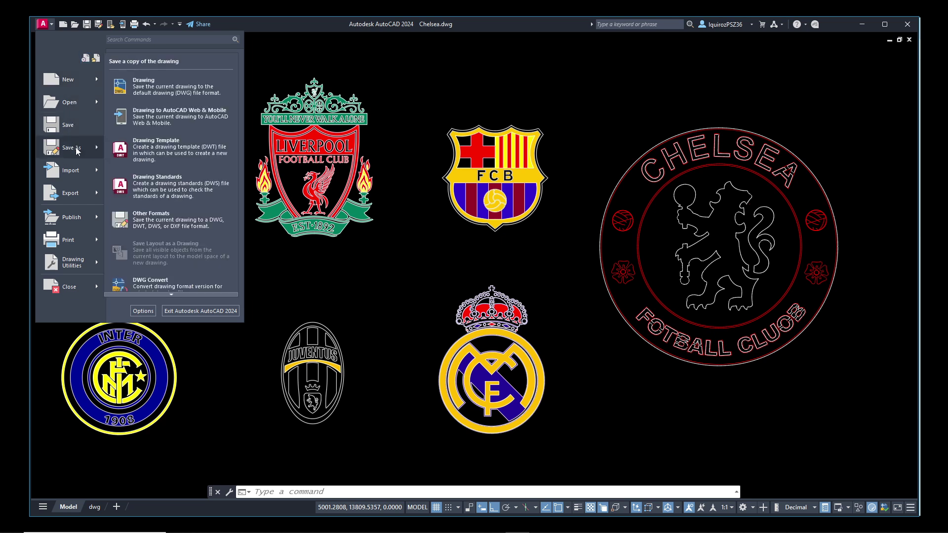
mouse_move(44, 246)
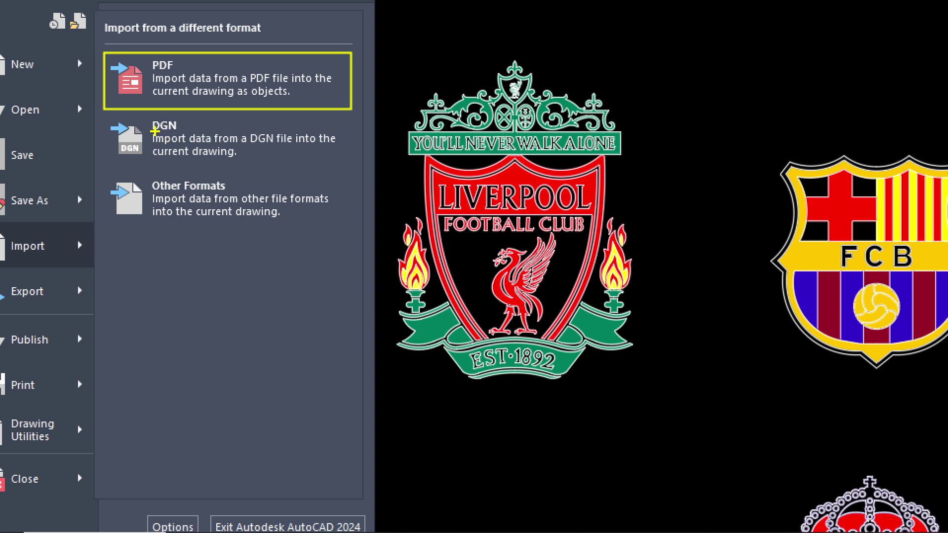
- Dismiss the import list to show all seven club crests in Chelsea.dwg
drag(154, 131, 179, 130)
drag(150, 194, 230, 195)
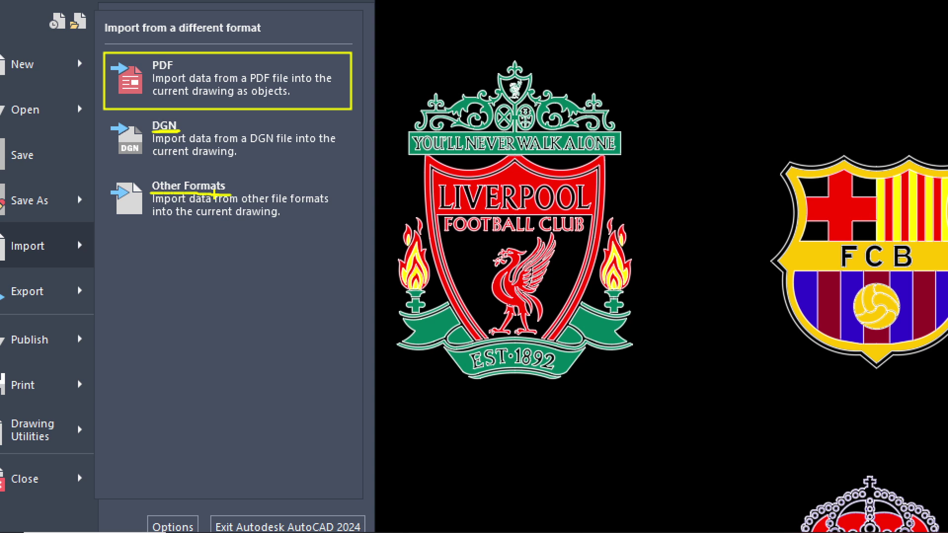
key(Escape)
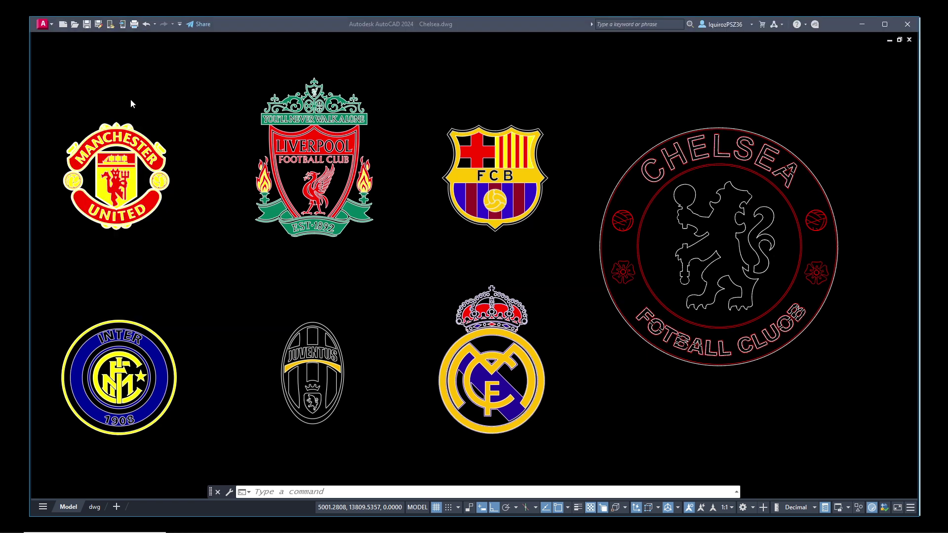
- Show the Export submenu listing DWF, DWFx, 3D DWF, PDF and DGN
click(50, 25)
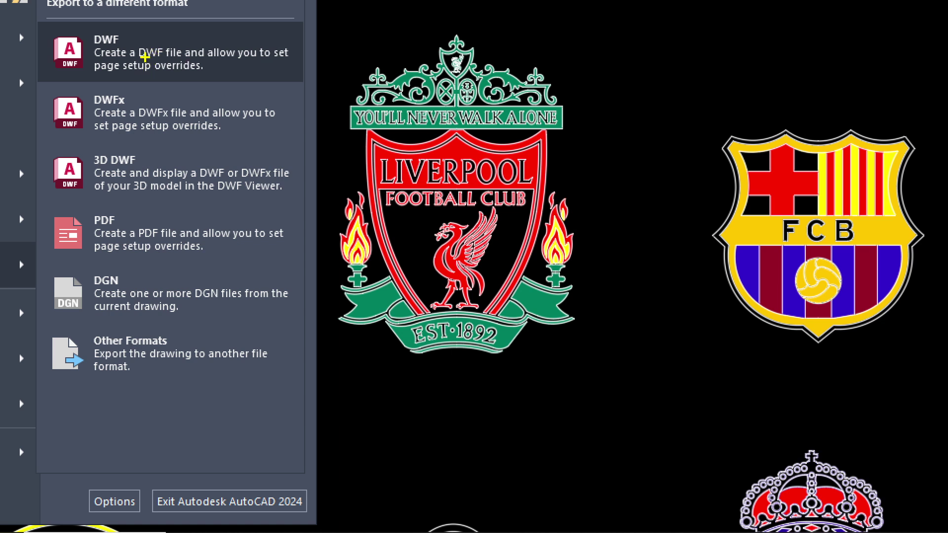
- Close the export list so the full crest drawing is visible again
drag(139, 59, 163, 59)
mouse_move(92, 226)
mouse_down()
mouse_move(121, 228)
mouse_move(118, 212)
mouse_move(92, 212)
mouse_move(89, 223)
mouse_up()
drag(95, 351, 168, 350)
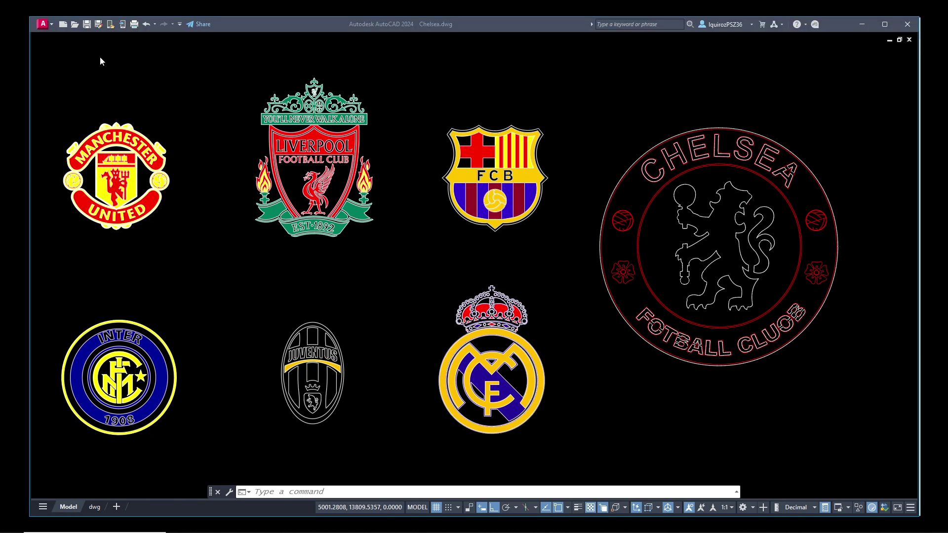
- Show the Drawing Utilities submenu with Audit, Purge, Status and Recover
click(44, 29)
click(49, 25)
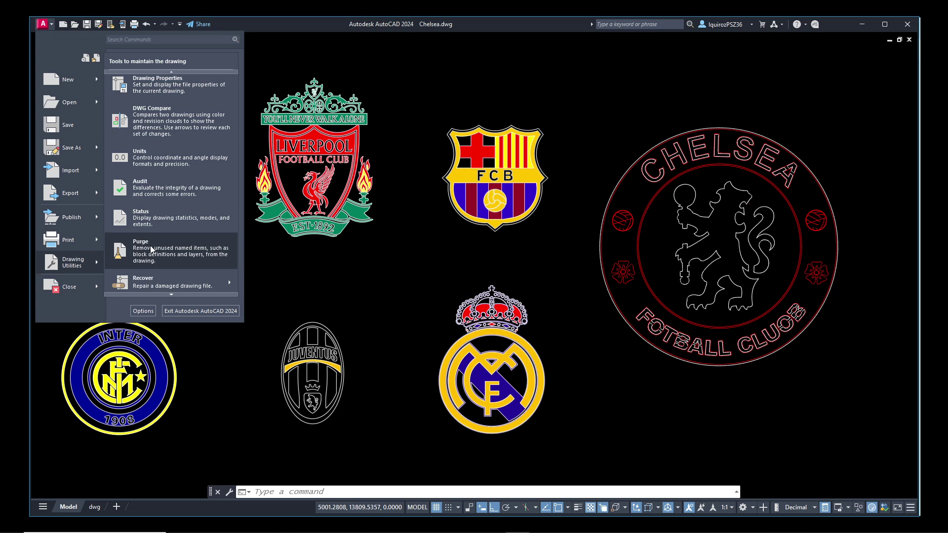
- Start AUDIT on Chelsea.dwg, reaching the prompt to fix detected errors
click(158, 189)
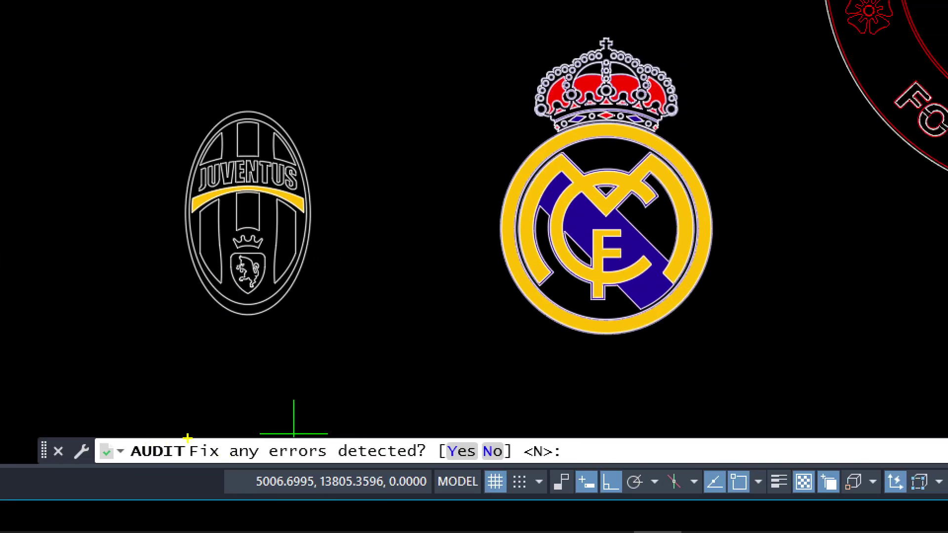
mouse_move(188, 437)
mouse_down()
mouse_move(134, 465)
mouse_move(125, 448)
mouse_move(131, 429)
mouse_move(185, 428)
mouse_move(188, 437)
mouse_up()
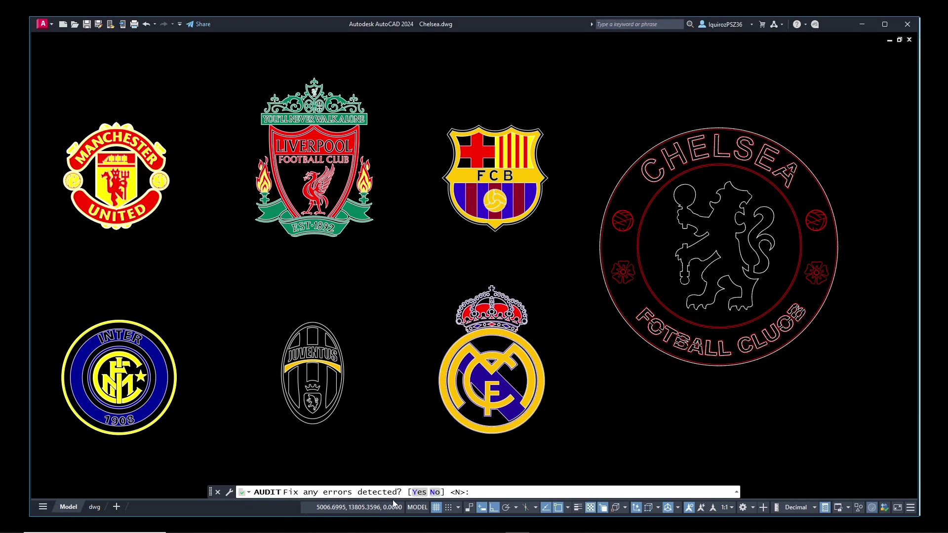
- Audit with fixing on and confirm 4500 objects, 0 errors found, 0 fixed
click(420, 493)
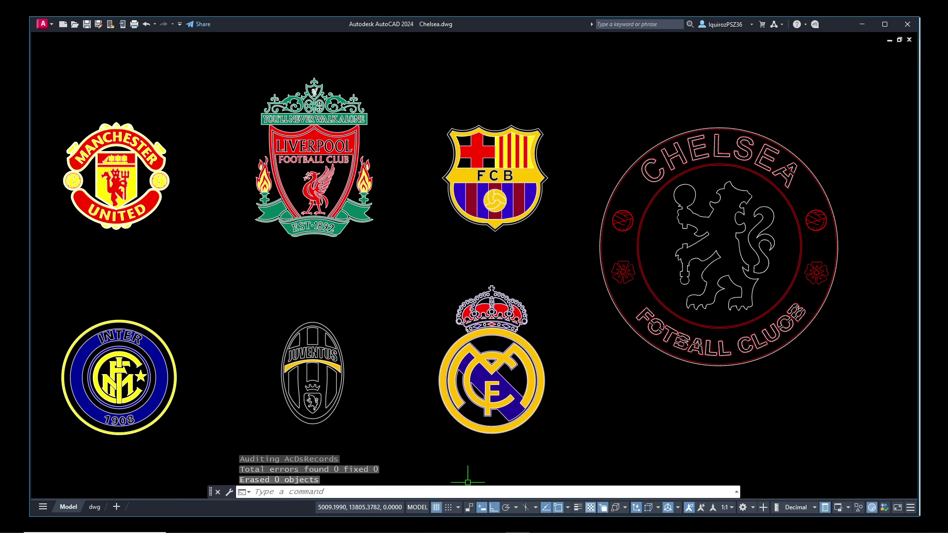
key(F2)
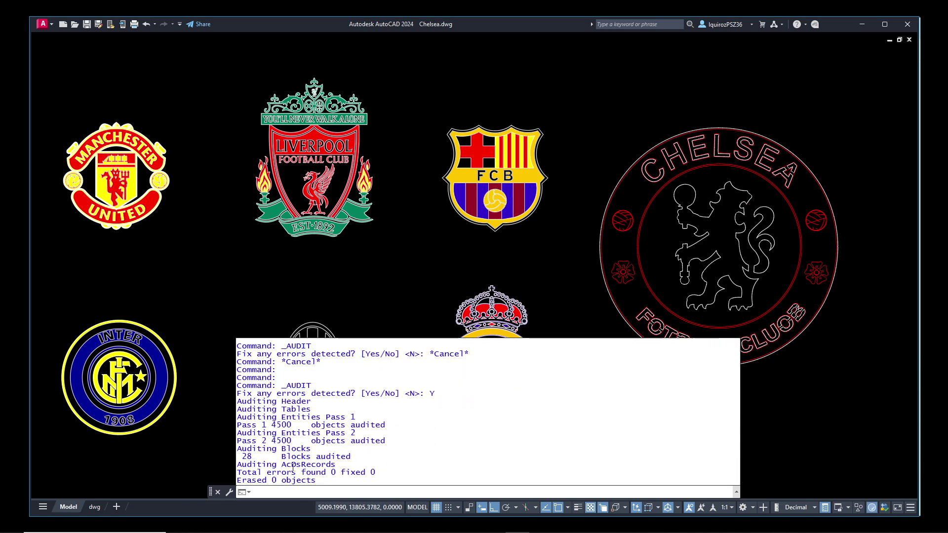
drag(239, 473, 378, 475)
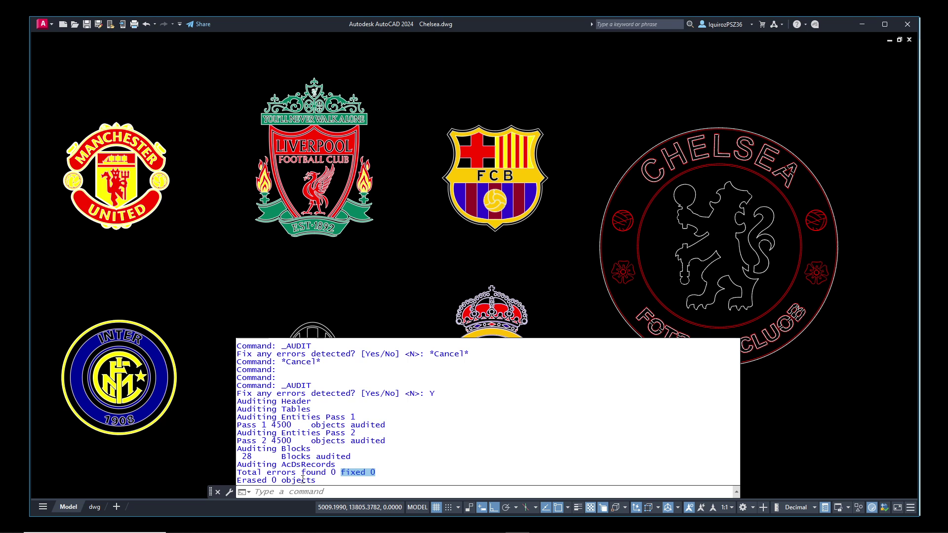
key(Escape)
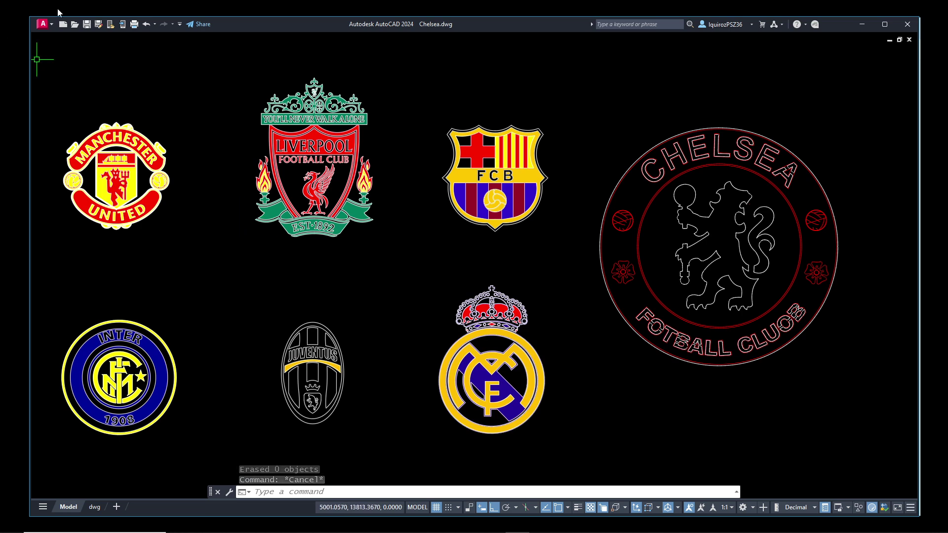
- Reopen the Drawing Utilities submenu showing Drawing Properties, Audit and Purge
click(43, 24)
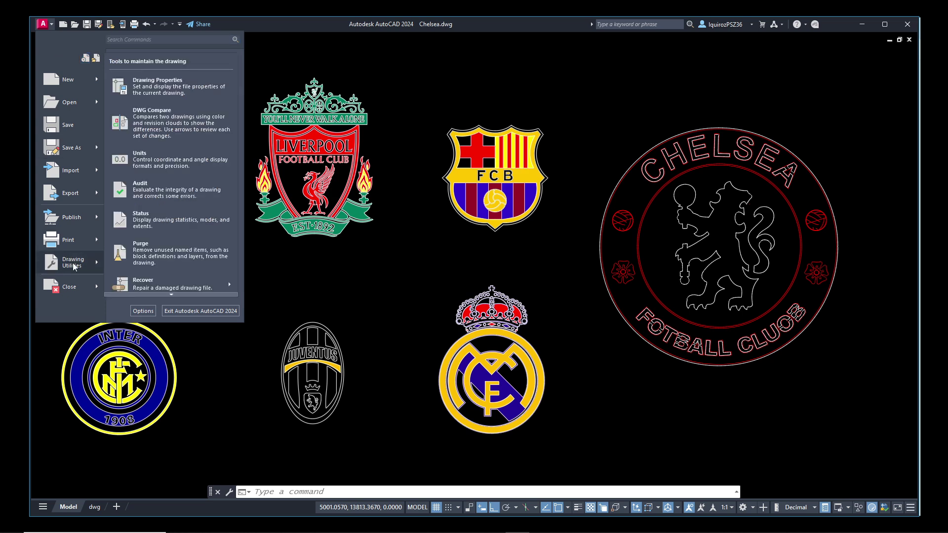
- Open Chelsea.dwg Properties on the Summary page with empty Title, Subject and Author
click(177, 88)
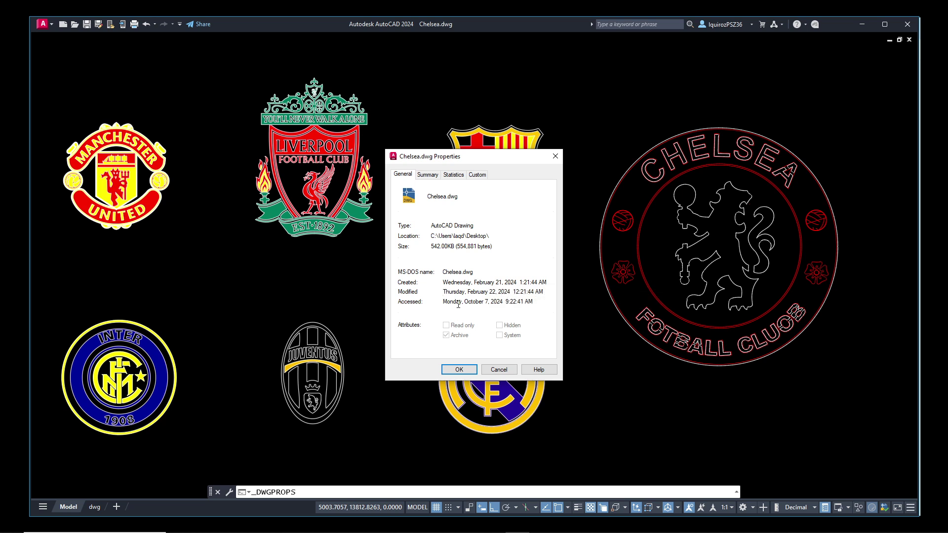
click(428, 175)
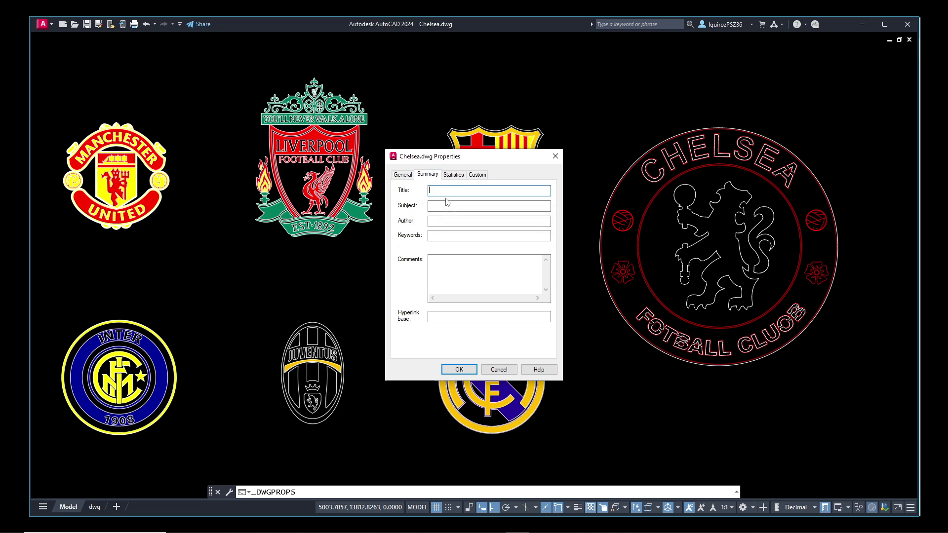
- Step through the Subject, Keywords, Comments and Hyperlink base summary fields
click(447, 205)
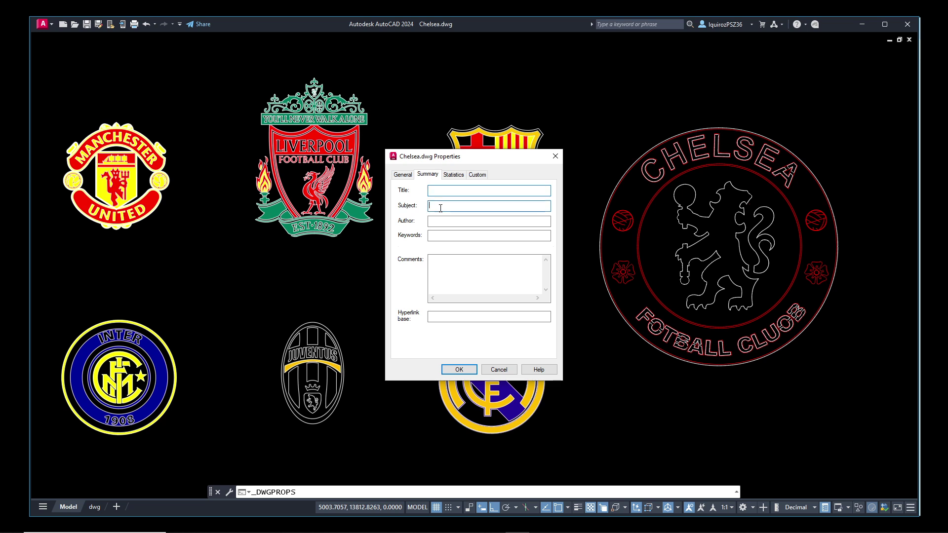
click(434, 237)
click(437, 262)
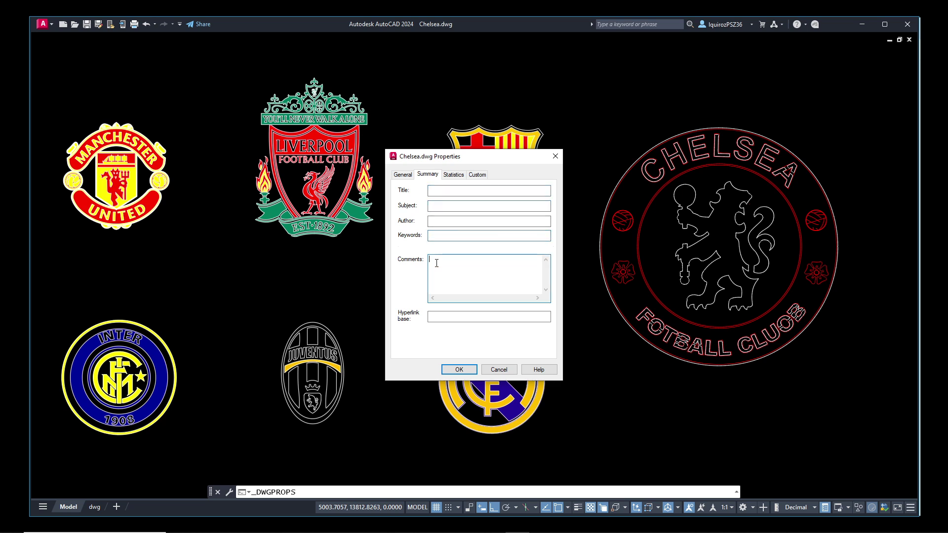
click(431, 314)
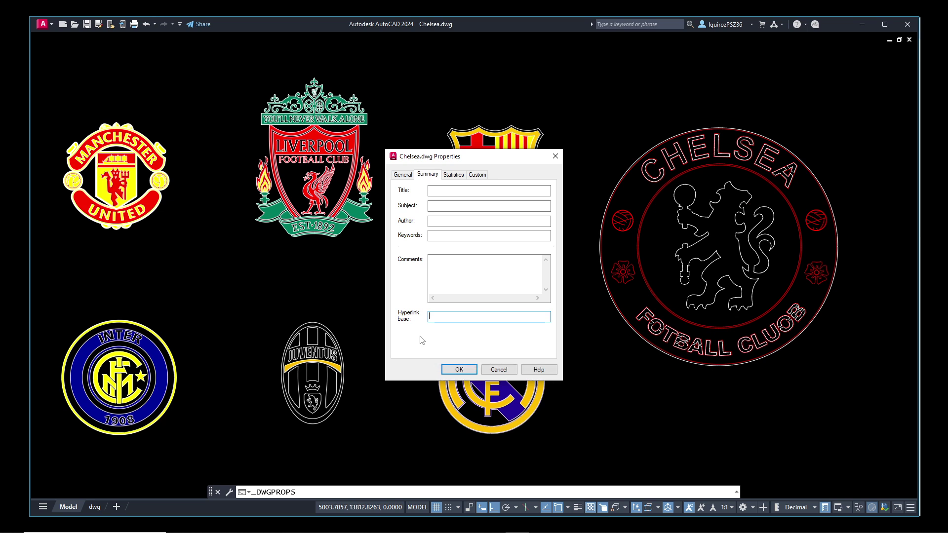
- Review the Statistics (created June 10, 2016) and empty Custom properties, ending on General
click(454, 175)
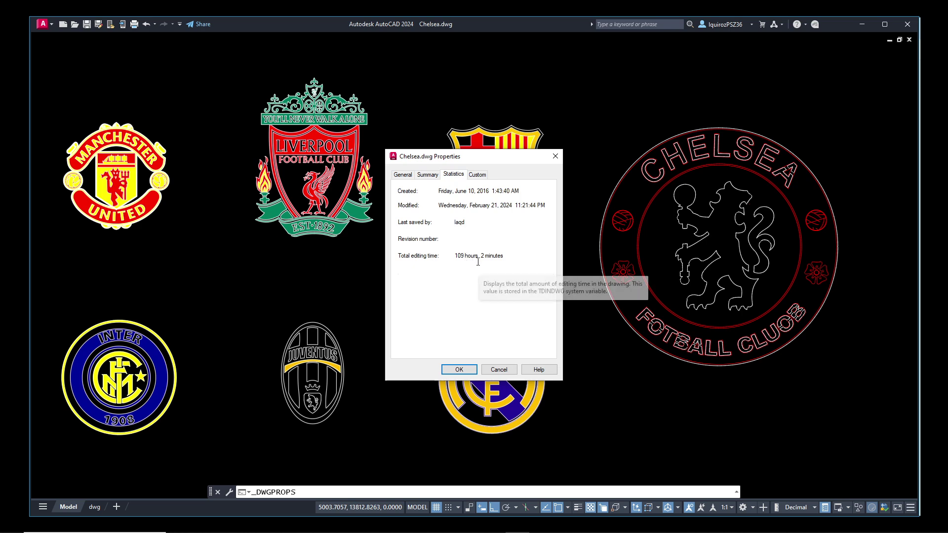
click(479, 176)
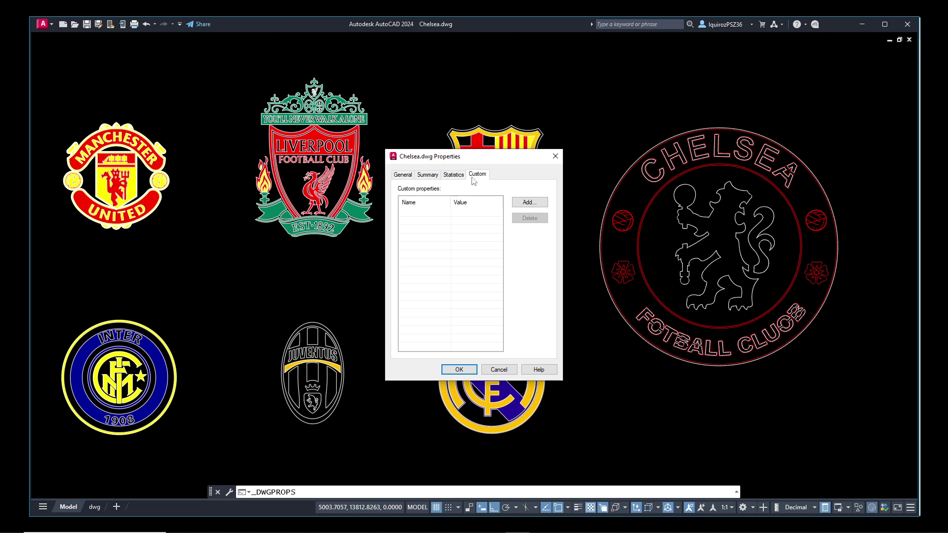
click(458, 177)
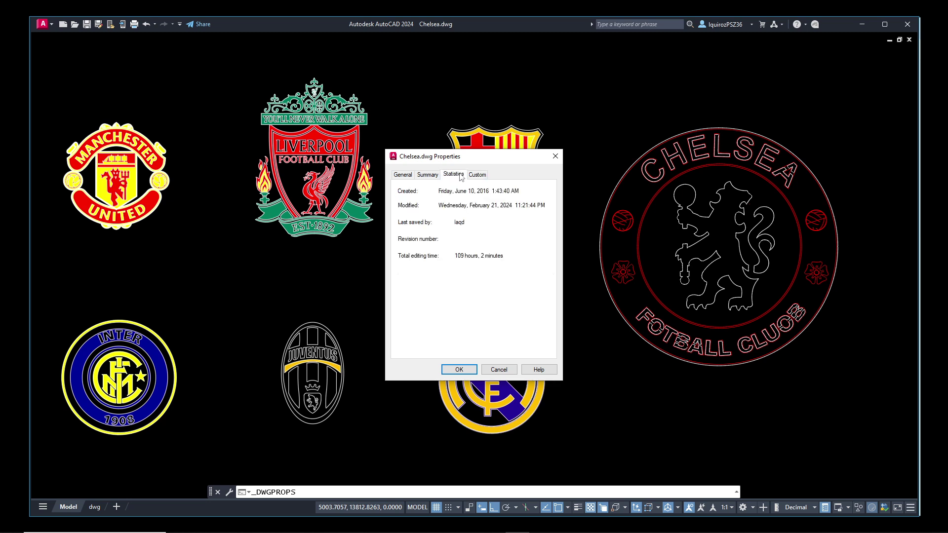
click(428, 177)
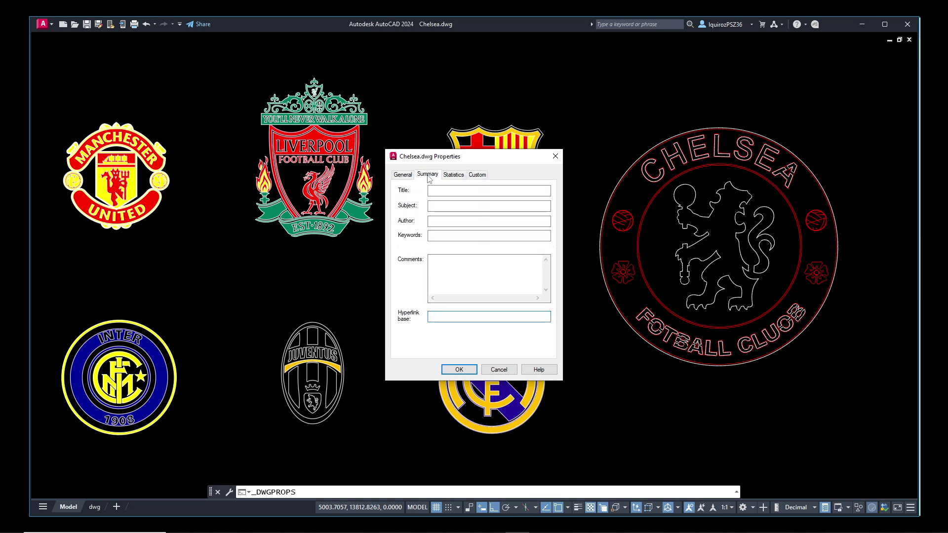
- Cancel the Chelsea.dwg Properties dialog without applying changes, returning to the seven club crests
click(500, 370)
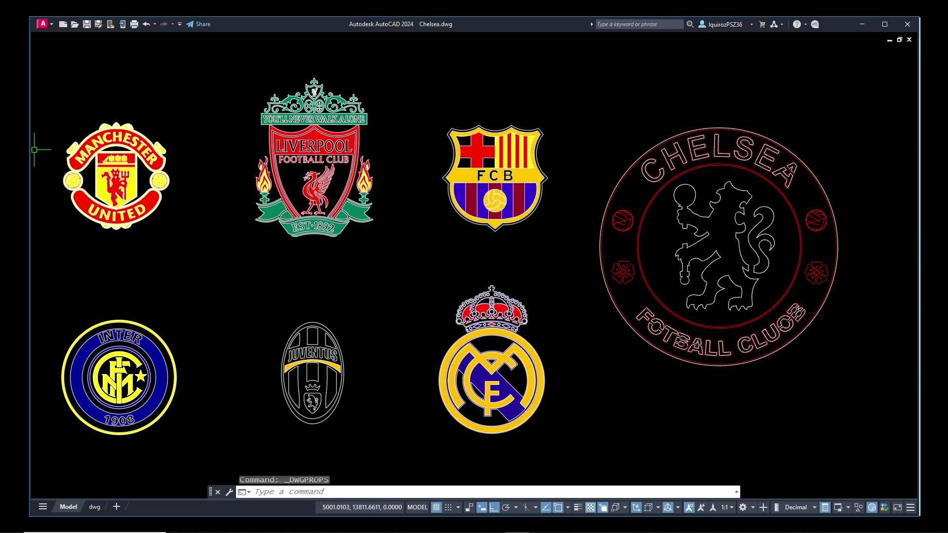